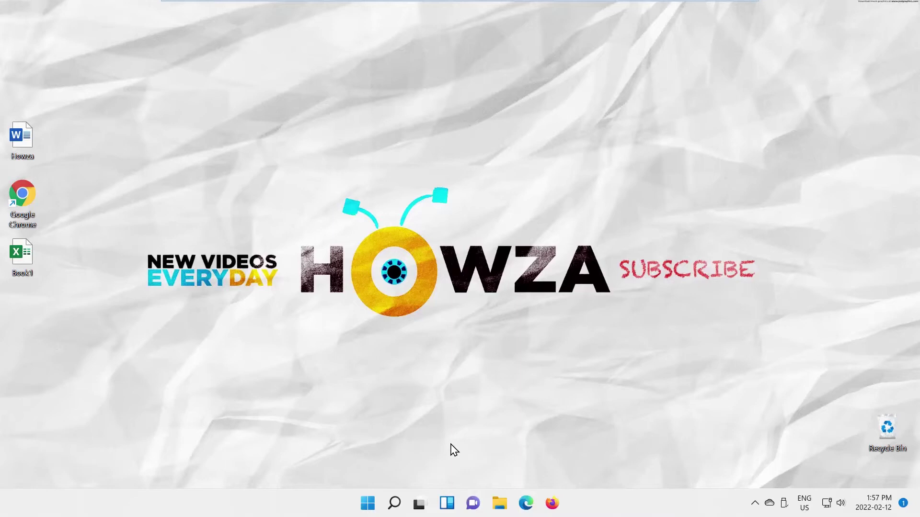
Step: Open the Start menu from the taskbar to show pinned apps and recommended files
{"action": "left_click", "coordinate": [374, 502]}
Step: Launch Settings from the pinned apps and go to the Personalisation page
{"action": "left_click", "coordinate": [427, 208]}
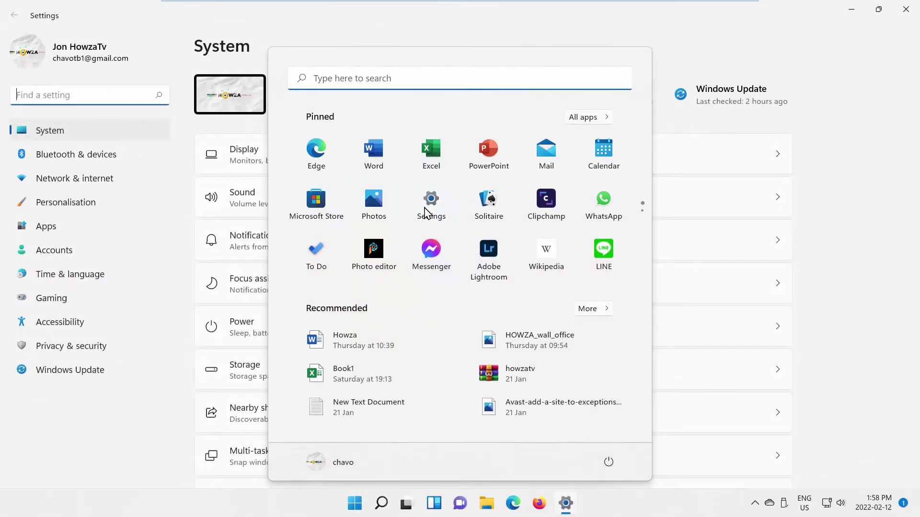
{"action": "left_click", "coordinate": [168, 200]}
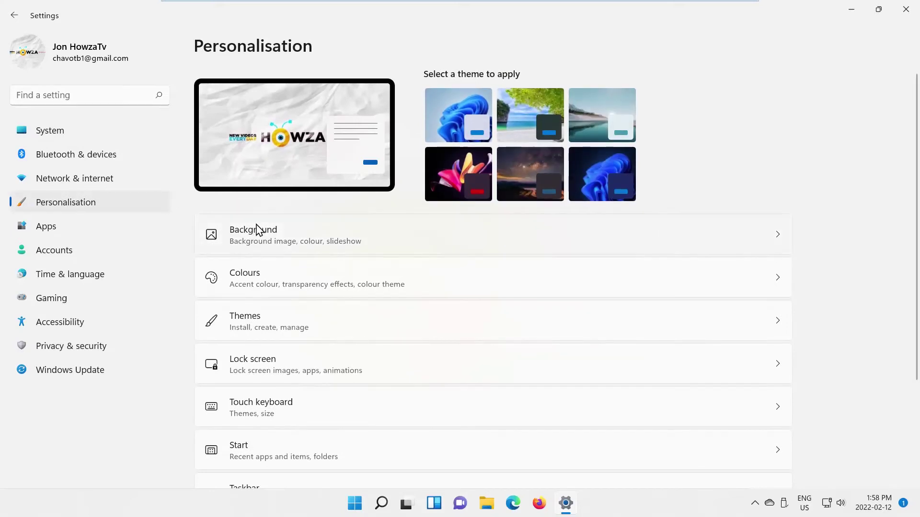
Step: Set the Background type to Slideshow with D:\Image as the picture album folder
{"action": "left_click", "coordinate": [258, 230]}
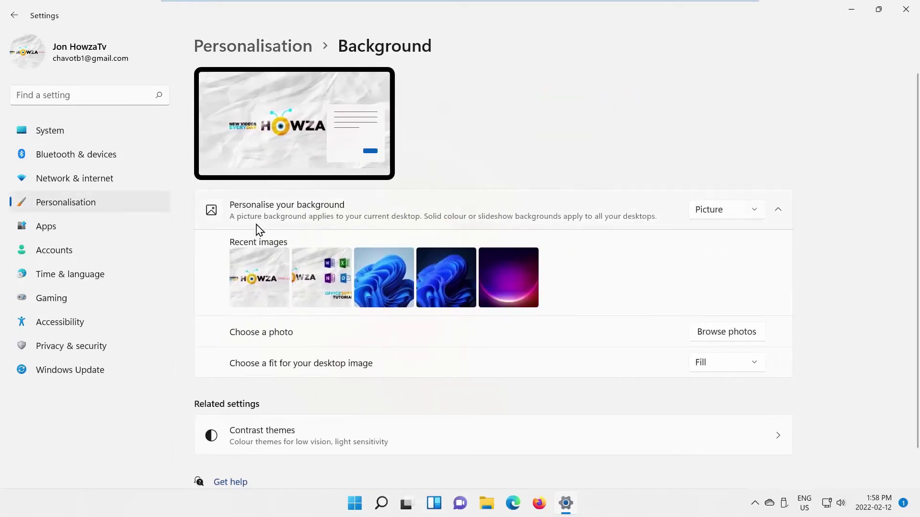
{"action": "left_click", "coordinate": [734, 210]}
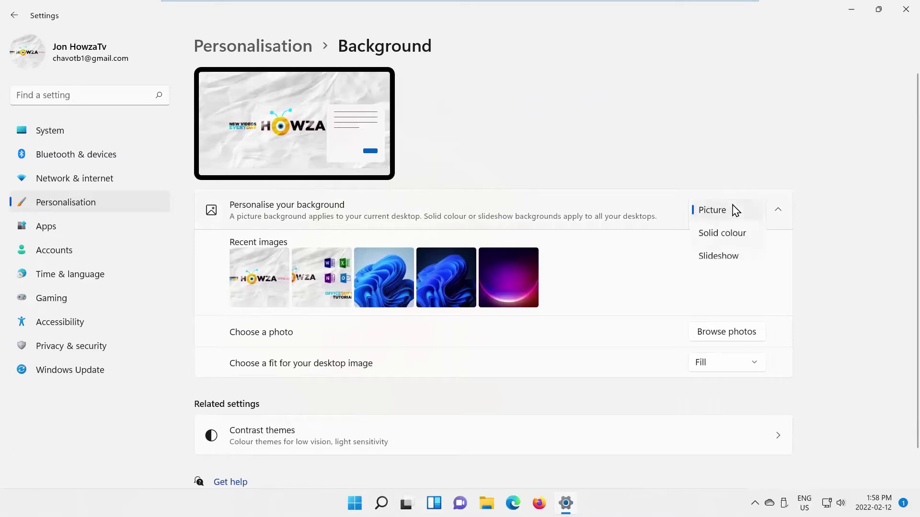
{"action": "left_click", "coordinate": [731, 261]}
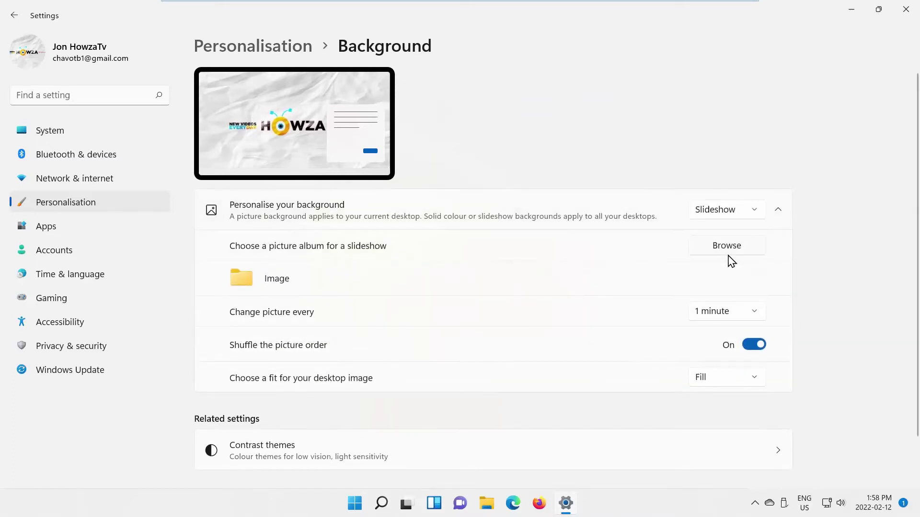
{"action": "left_click", "coordinate": [727, 252]}
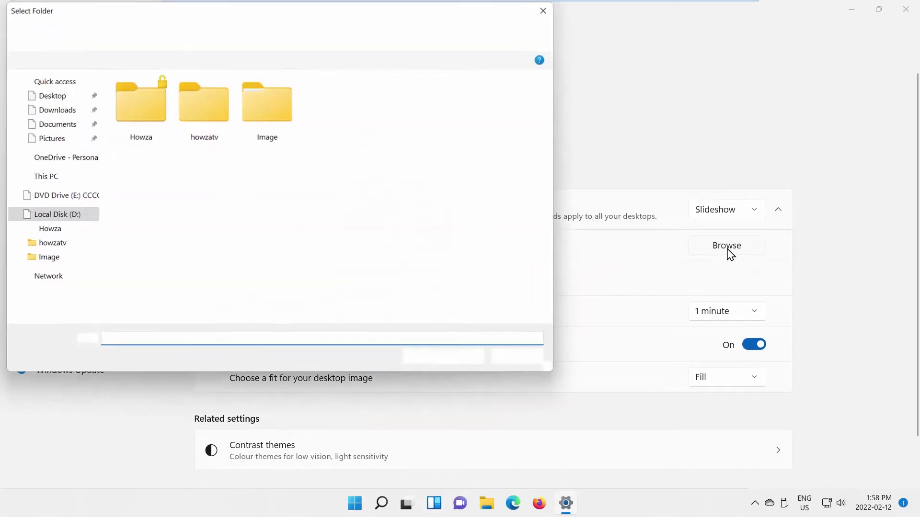
{"action": "left_click", "coordinate": [74, 259]}
{"action": "left_click", "coordinate": [445, 359]}
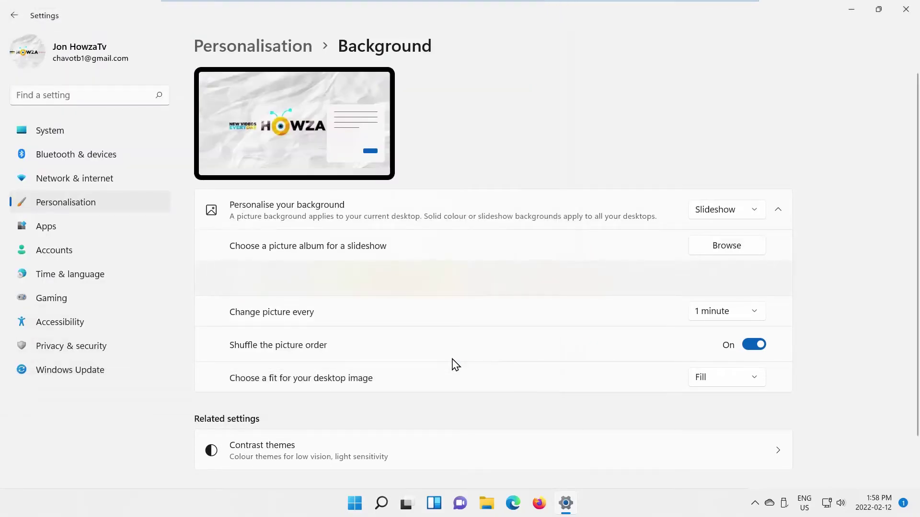
{"action": "left_click", "coordinate": [708, 314]}
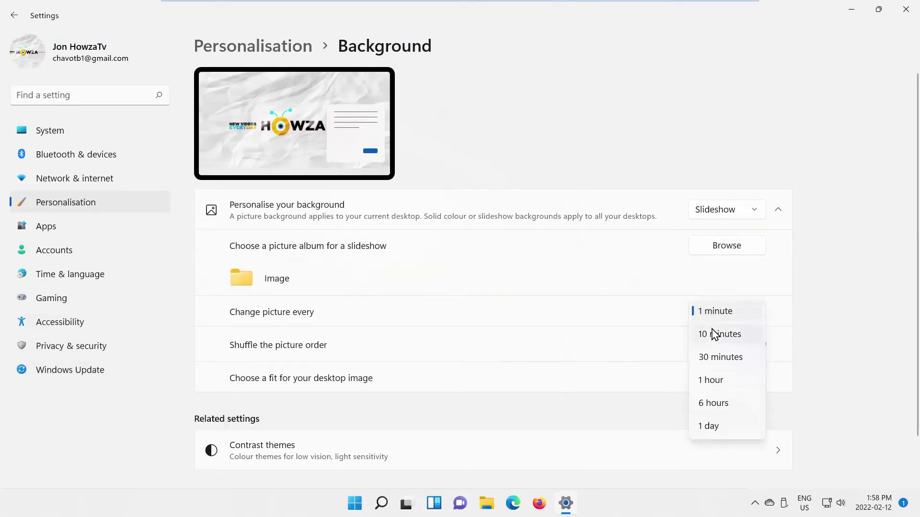
{"action": "left_click", "coordinate": [717, 356]}
{"action": "left_click", "coordinate": [718, 312]}
{"action": "left_click", "coordinate": [711, 242]}
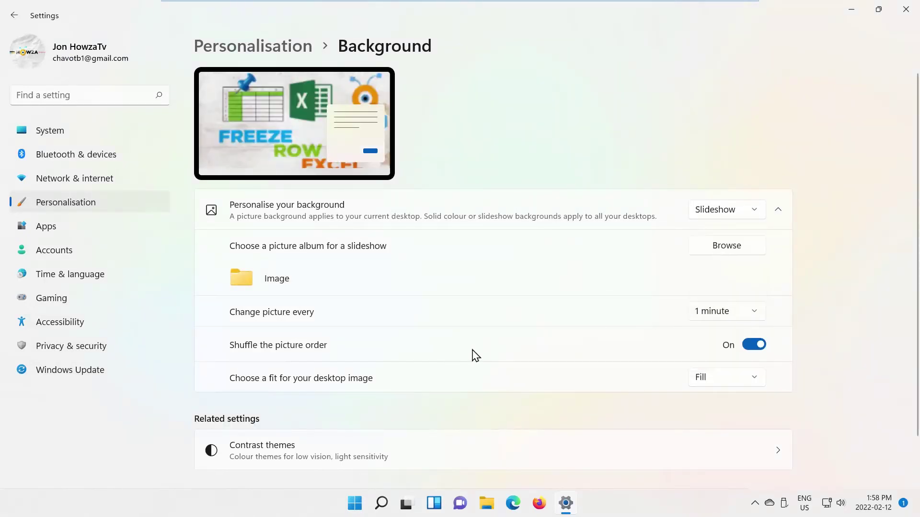
{"action": "left_click", "coordinate": [757, 350]}
{"action": "left_click", "coordinate": [779, 347]}
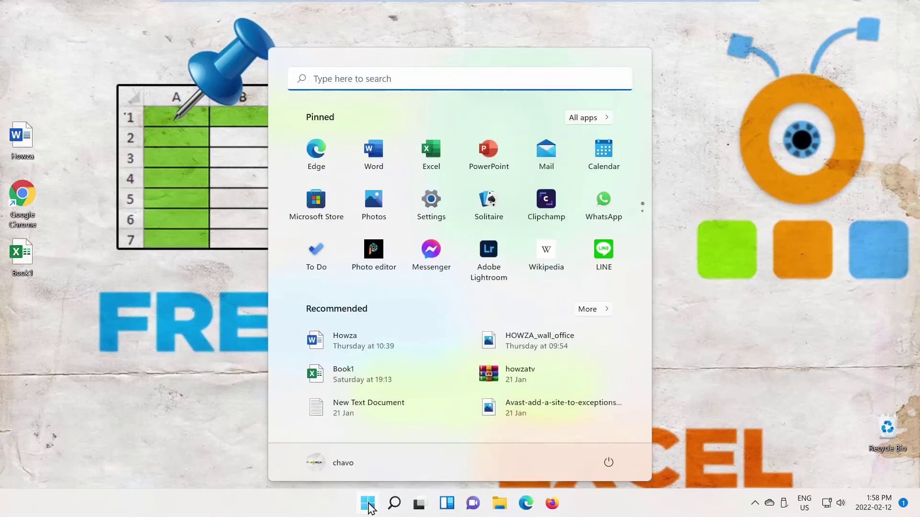
Step: Reopen Settings on the Personalisation > Background page
{"action": "left_click", "coordinate": [438, 205]}
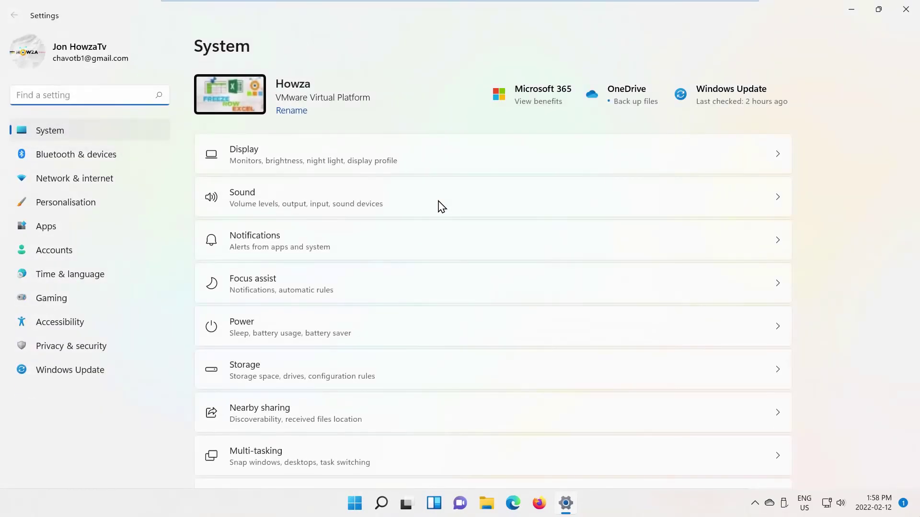
{"action": "left_click", "coordinate": [119, 204]}
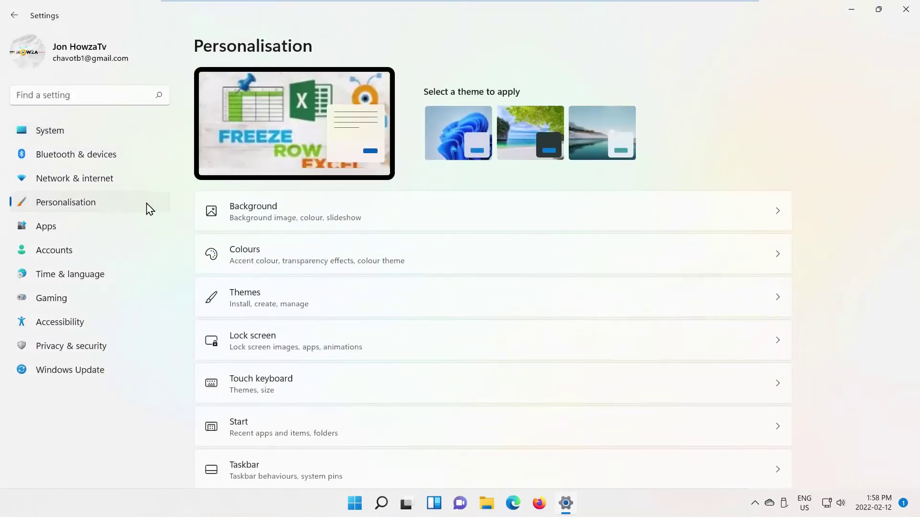
{"action": "left_click", "coordinate": [435, 239]}
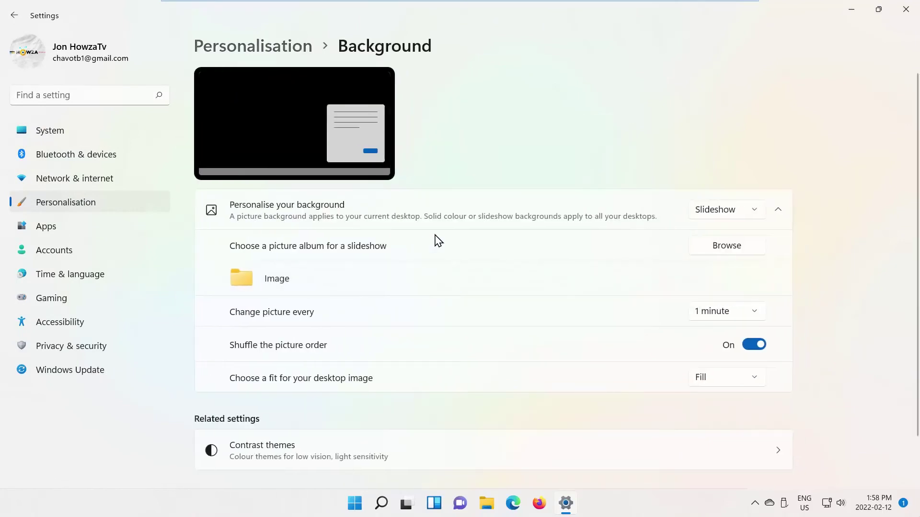
Step: Keep Slideshow, cancel the album folder picker, then switch the background type to Picture
{"action": "left_click", "coordinate": [722, 215]}
{"action": "left_click", "coordinate": [725, 213]}
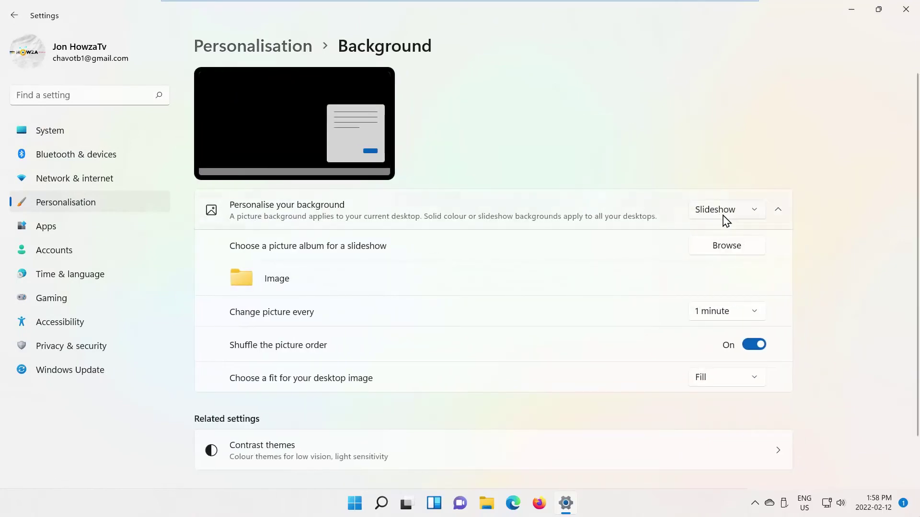
{"action": "left_click", "coordinate": [722, 246]}
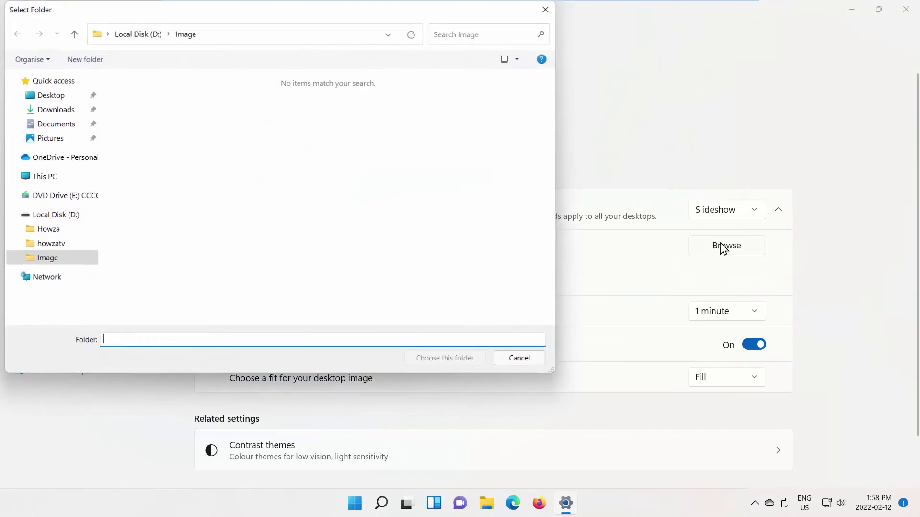
{"action": "left_click", "coordinate": [543, 359]}
{"action": "left_click", "coordinate": [710, 215]}
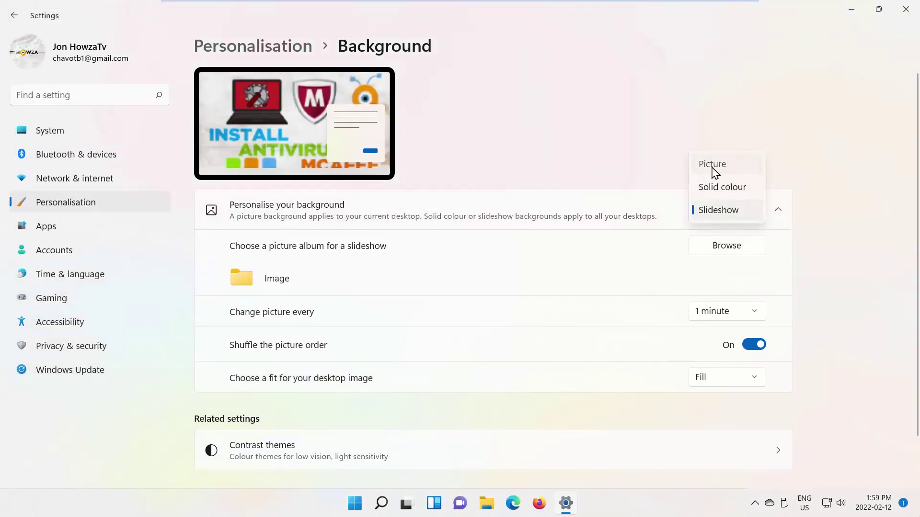